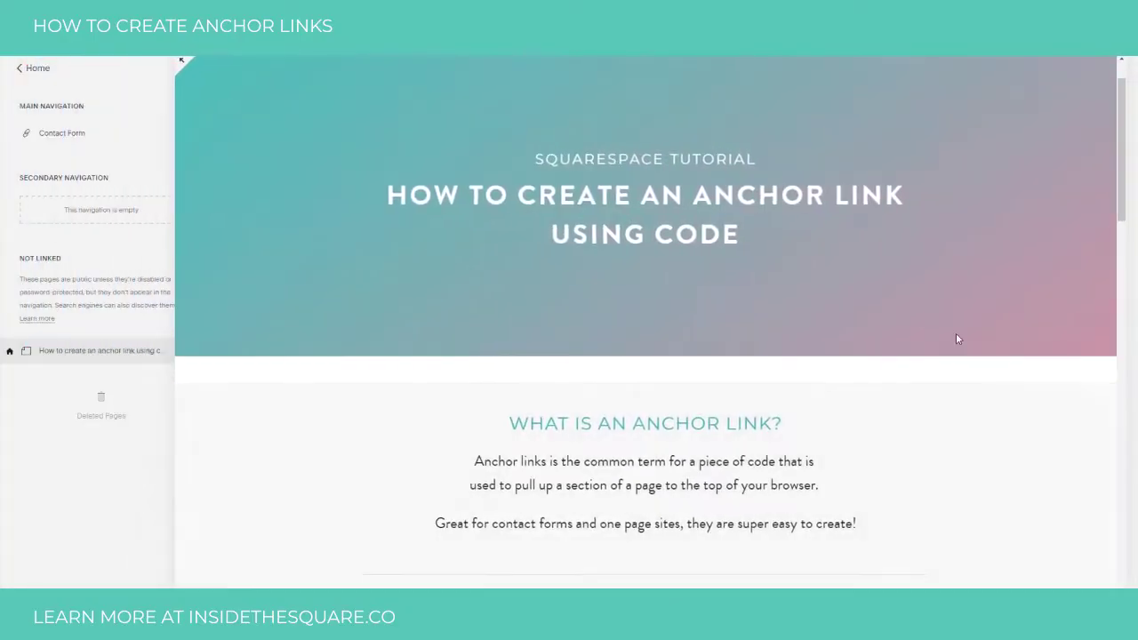
- Look over the anchor link tutorial page from the banner down to the contact form and return to its start
mouse_move(991, 355)
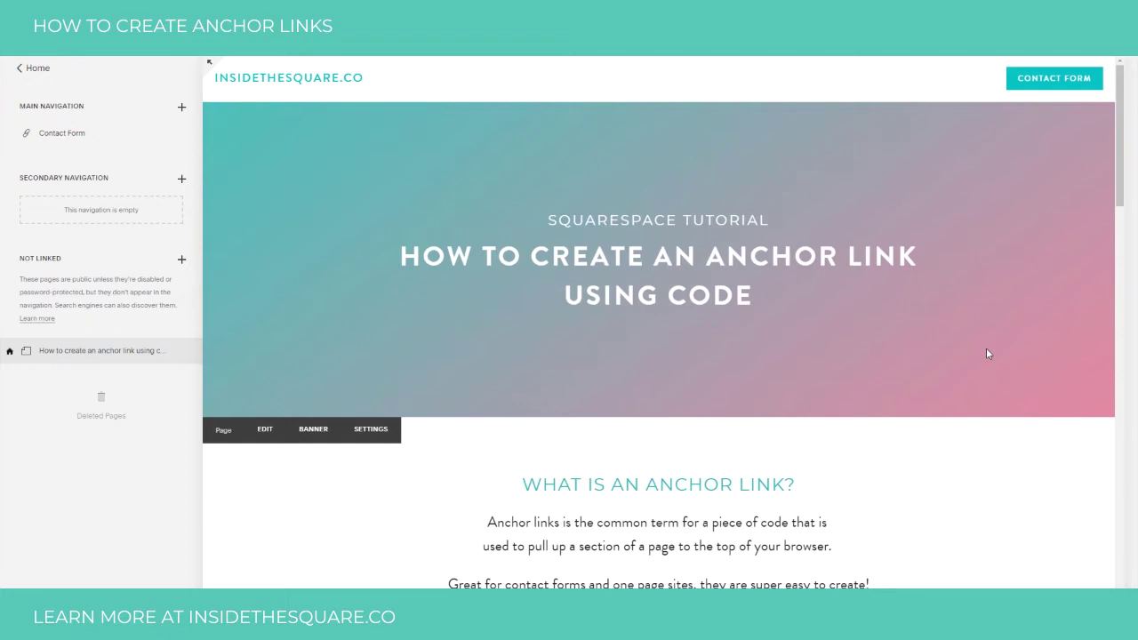
scroll(978, 349, down, 5)
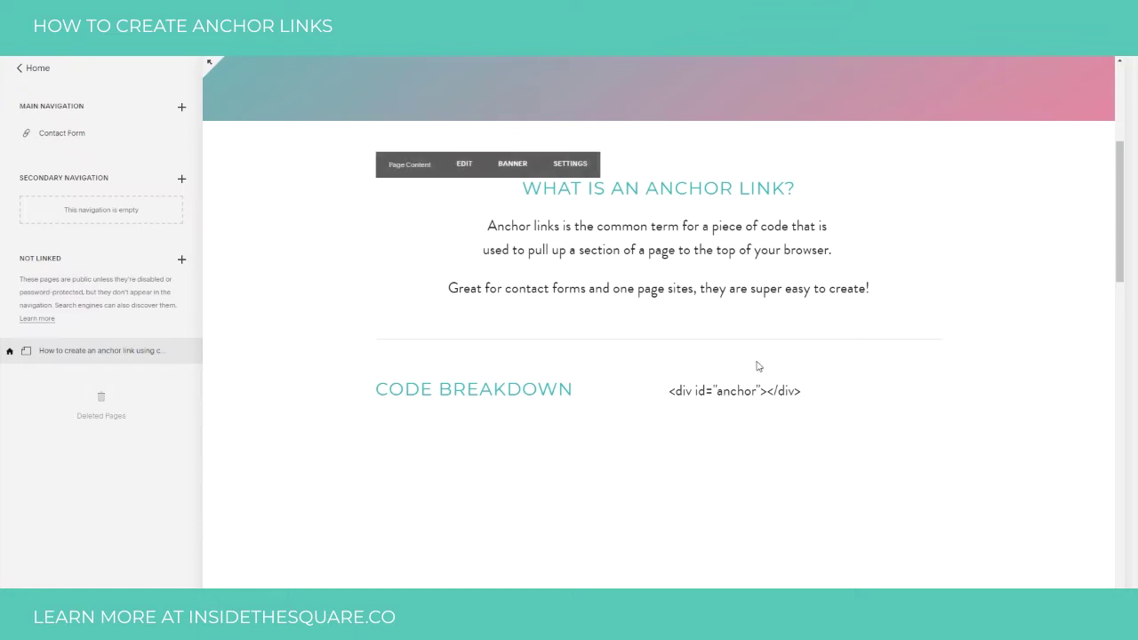
scroll(782, 356, up, 3)
scroll(808, 339, down, 12)
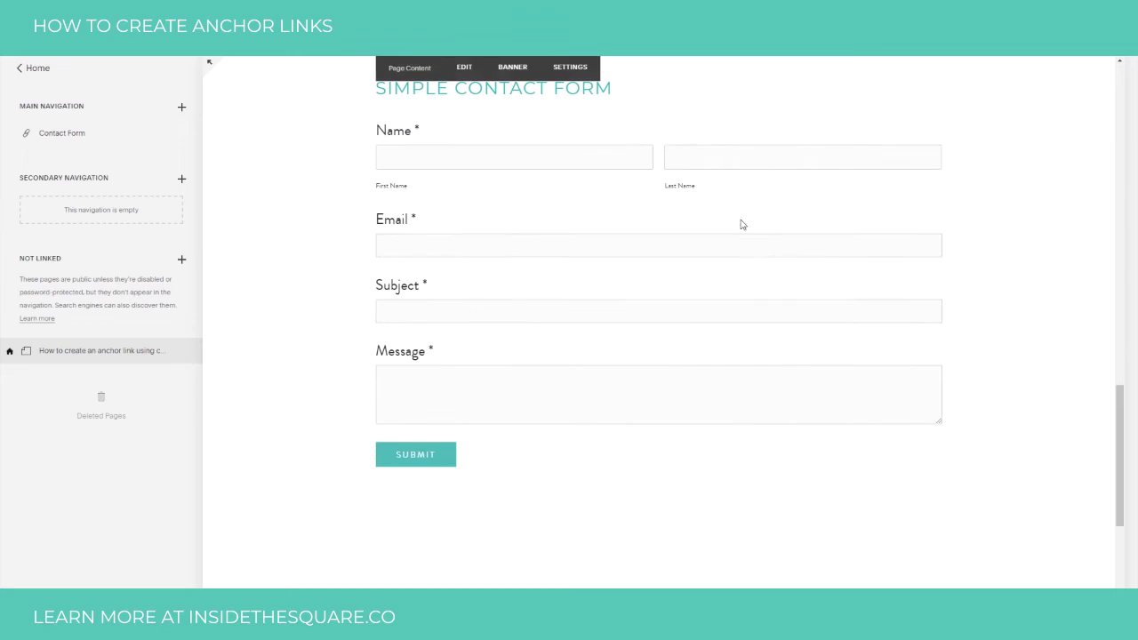
scroll(879, 436, up, 12)
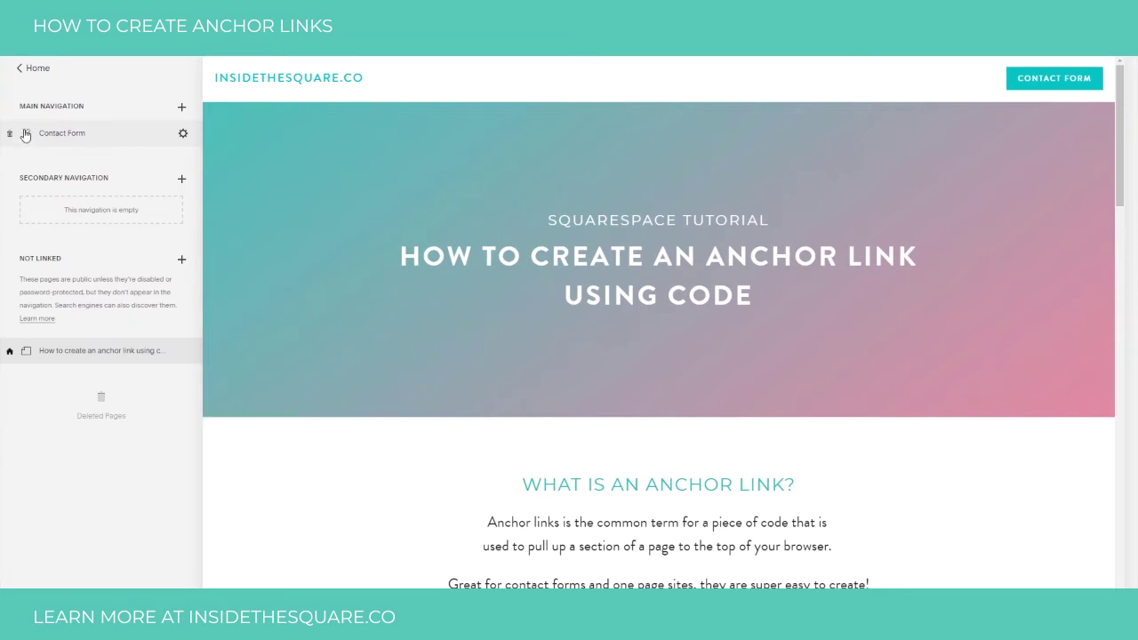
- Test the Contact Form link in the site header twice and review the code breakdown section
click(1022, 86)
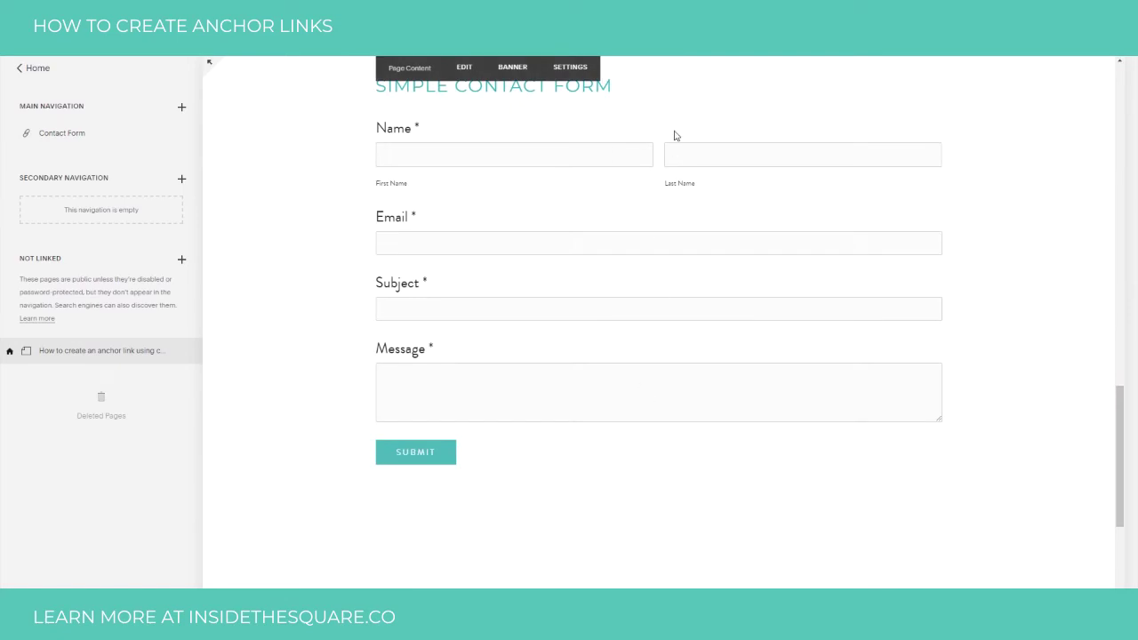
scroll(828, 331, up, 10)
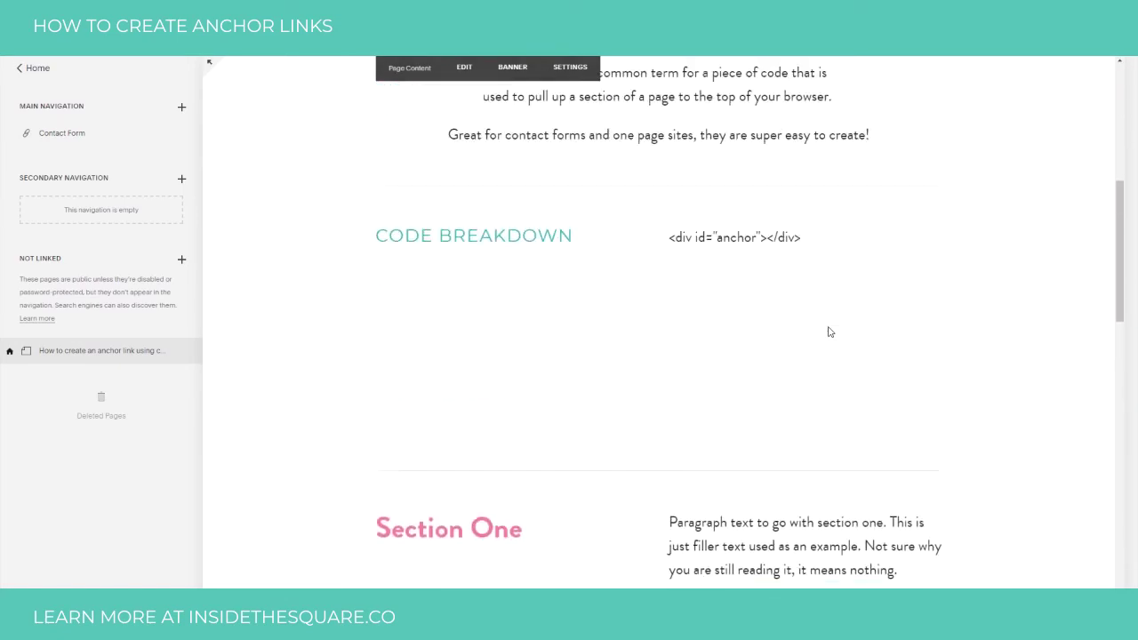
scroll(828, 331, up, 5)
click(1036, 73)
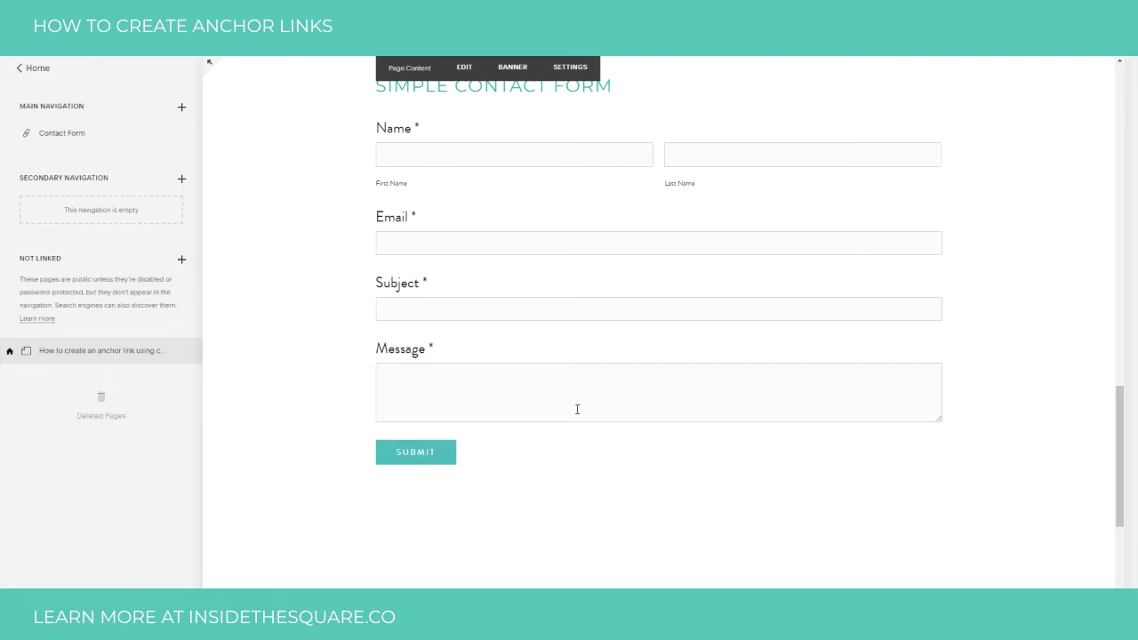
scroll(576, 409, up, 8)
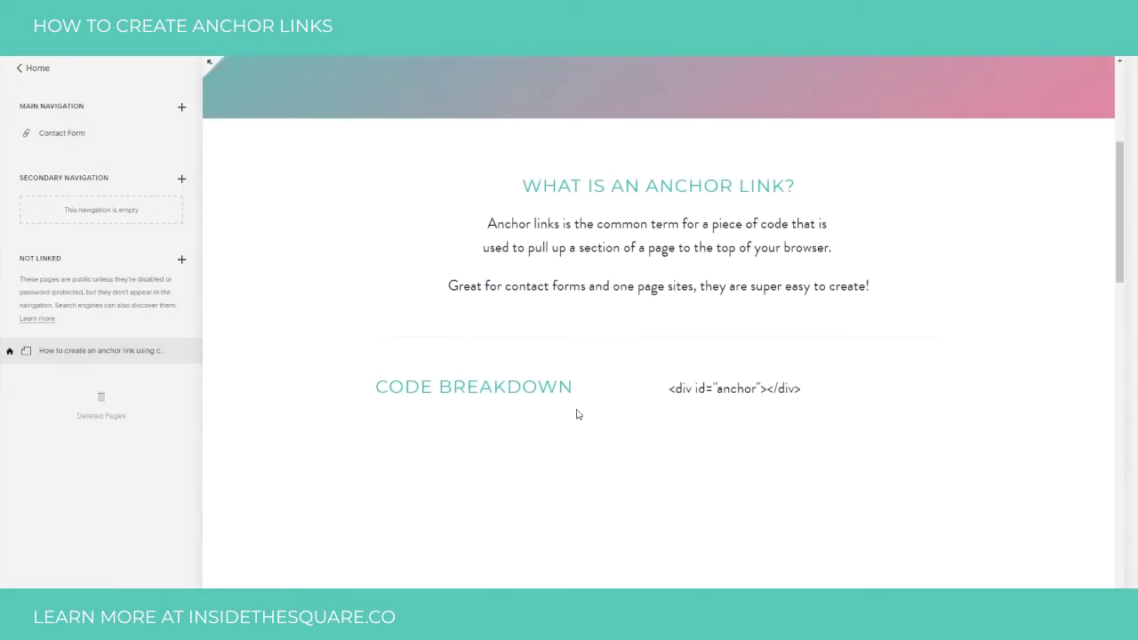
scroll(576, 414, down, 1)
scroll(576, 414, down, 1)
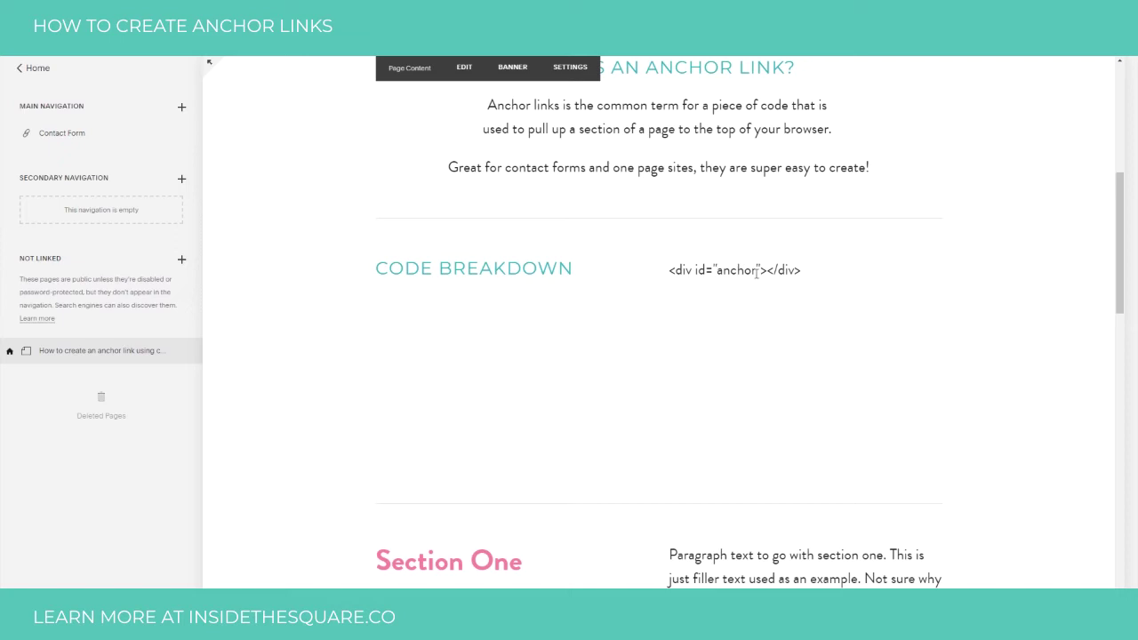
scroll(516, 302, up, 5)
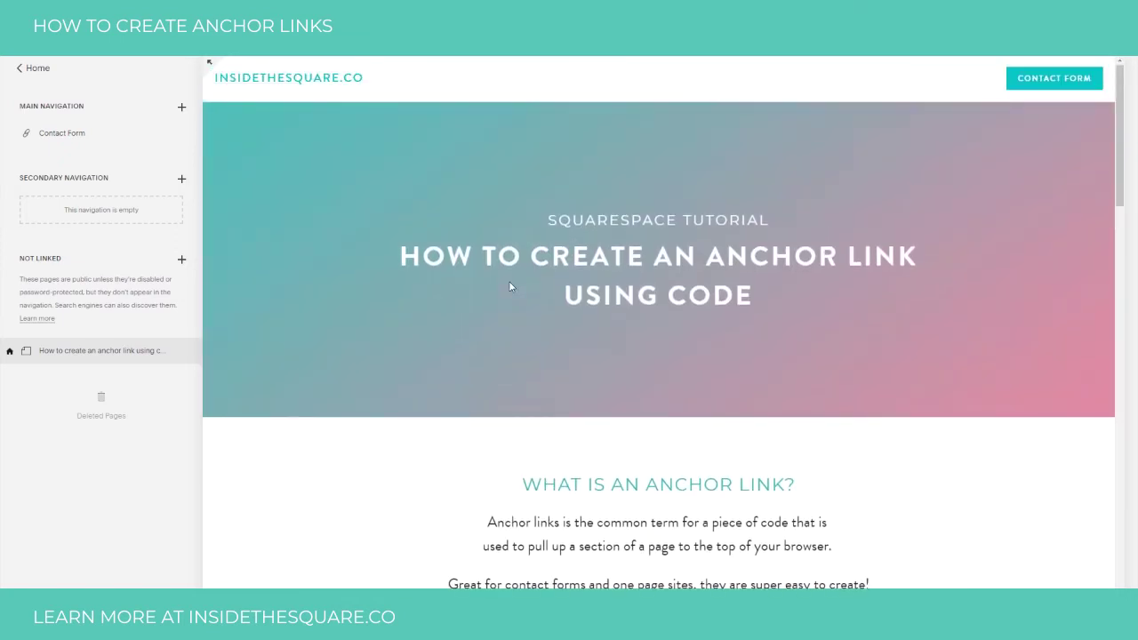
- Open the page content for editing and insert a Code block above the divider line preceding Section One
scroll(617, 340, down, 2)
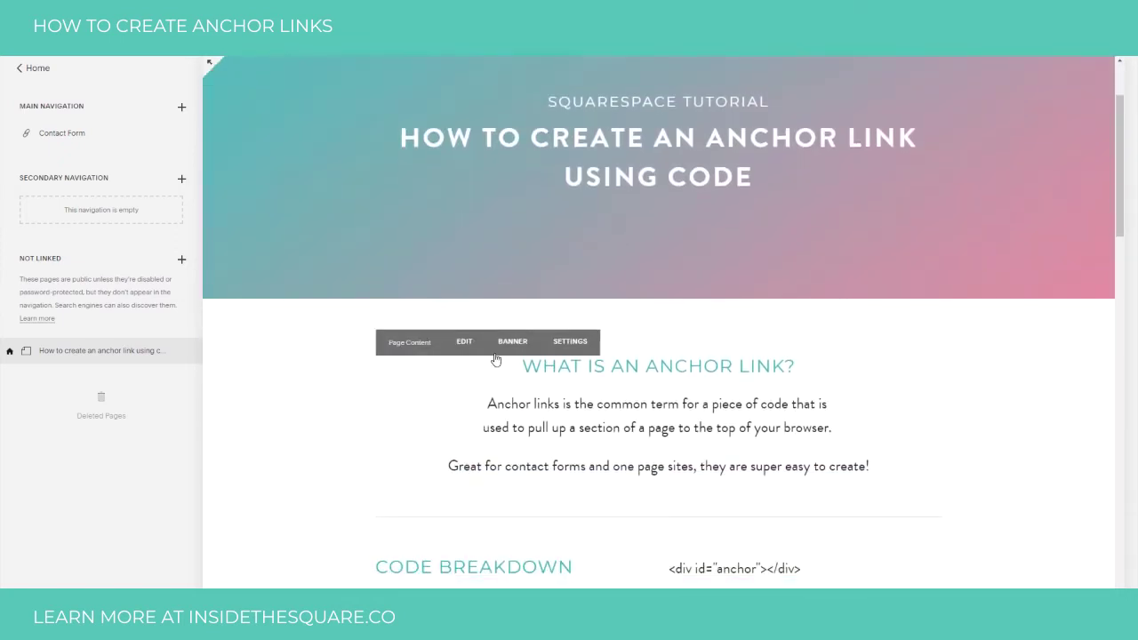
click(466, 342)
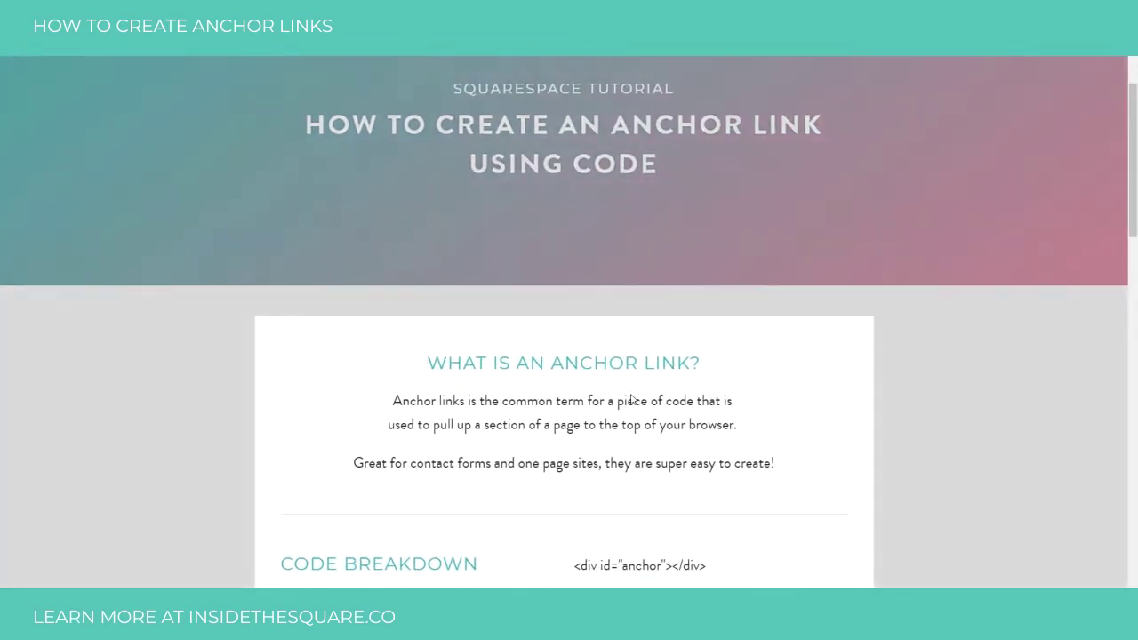
scroll(626, 373, down, 5)
scroll(625, 373, down, 2)
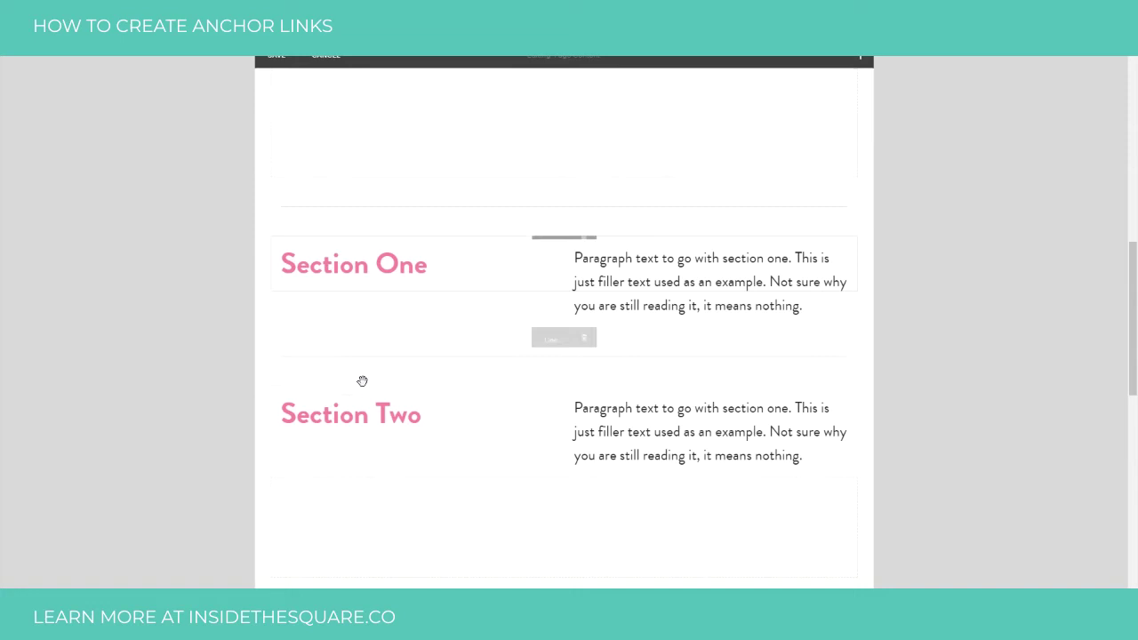
mouse_move(271, 179)
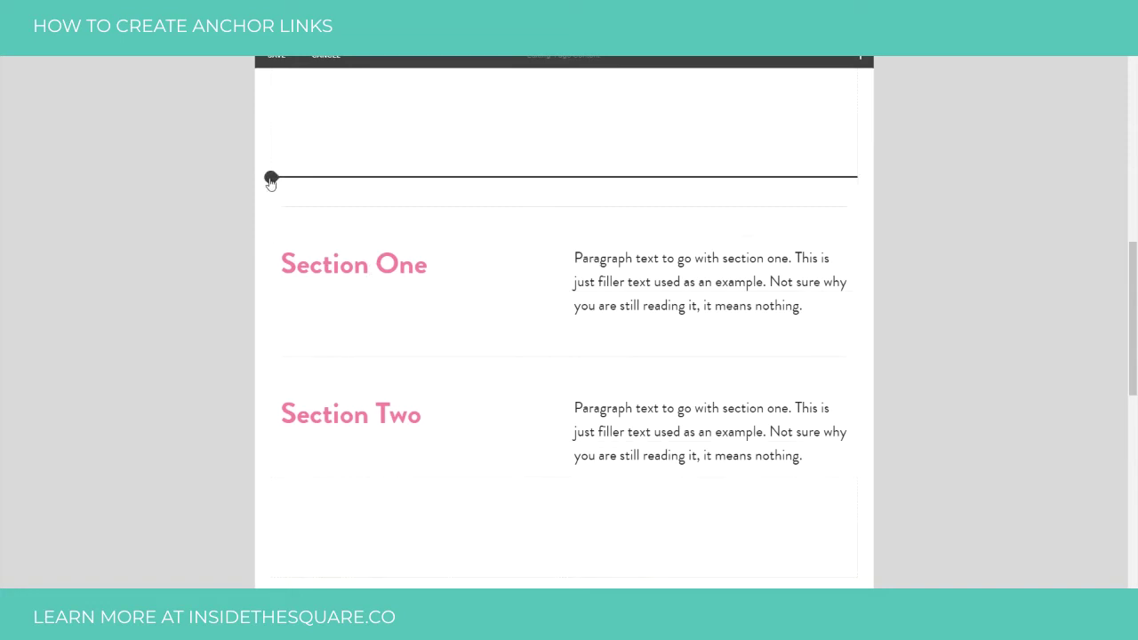
click(271, 178)
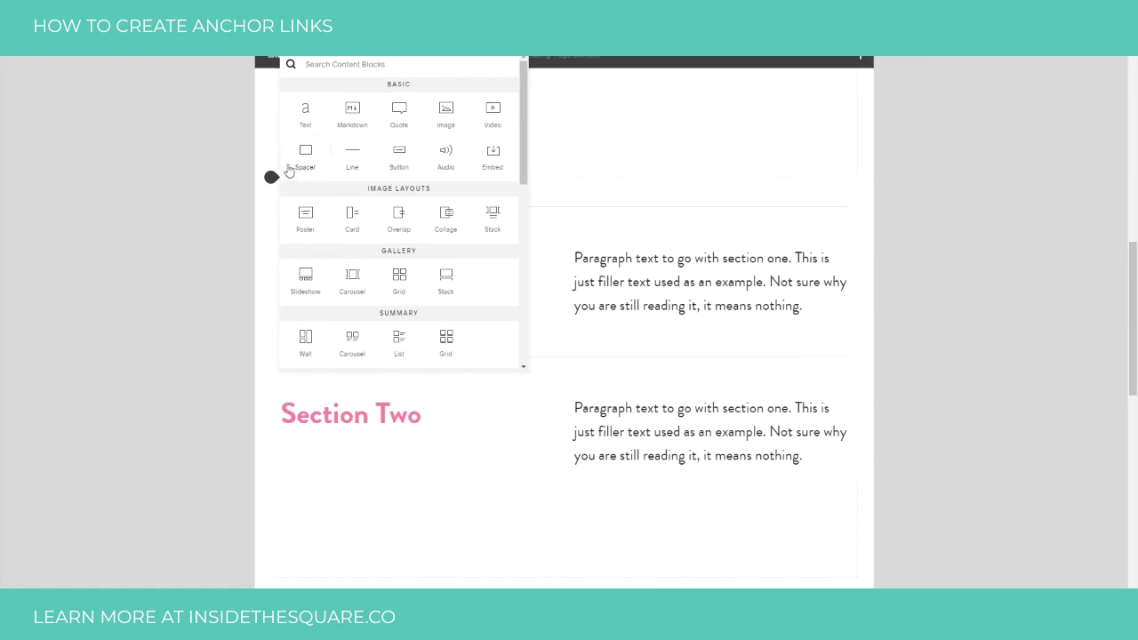
text(code)
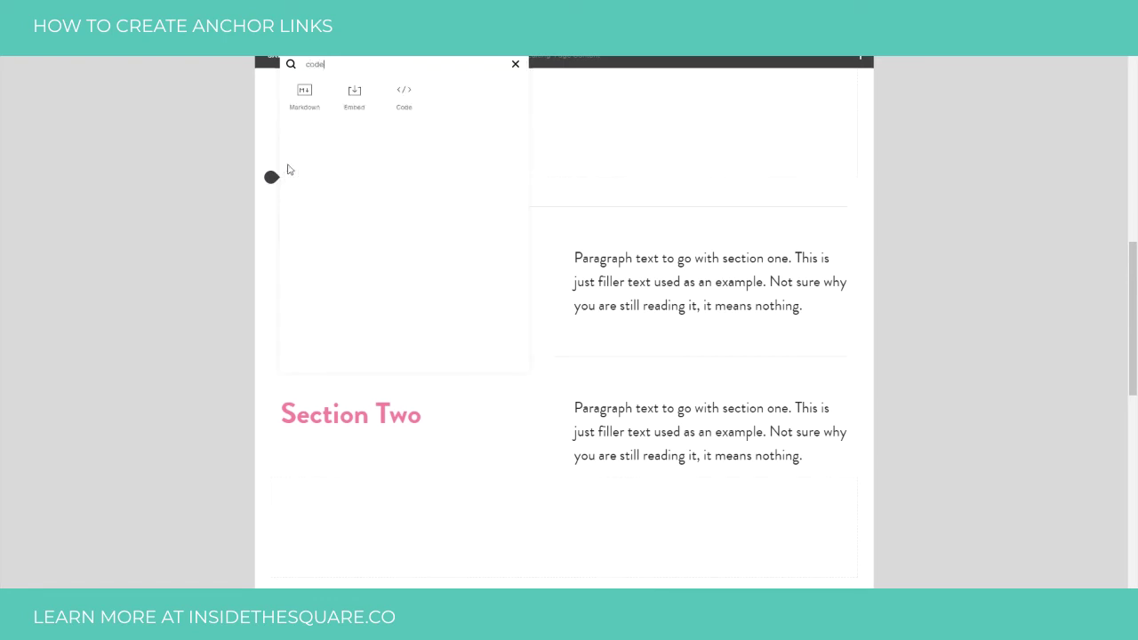
click(403, 96)
- Replace the Code block's placeholder with an empty div whose id is "anchor", apply it and save the page
drag(877, 424, 830, 424)
mouse_move(666, 422)
key(ctrl+a)
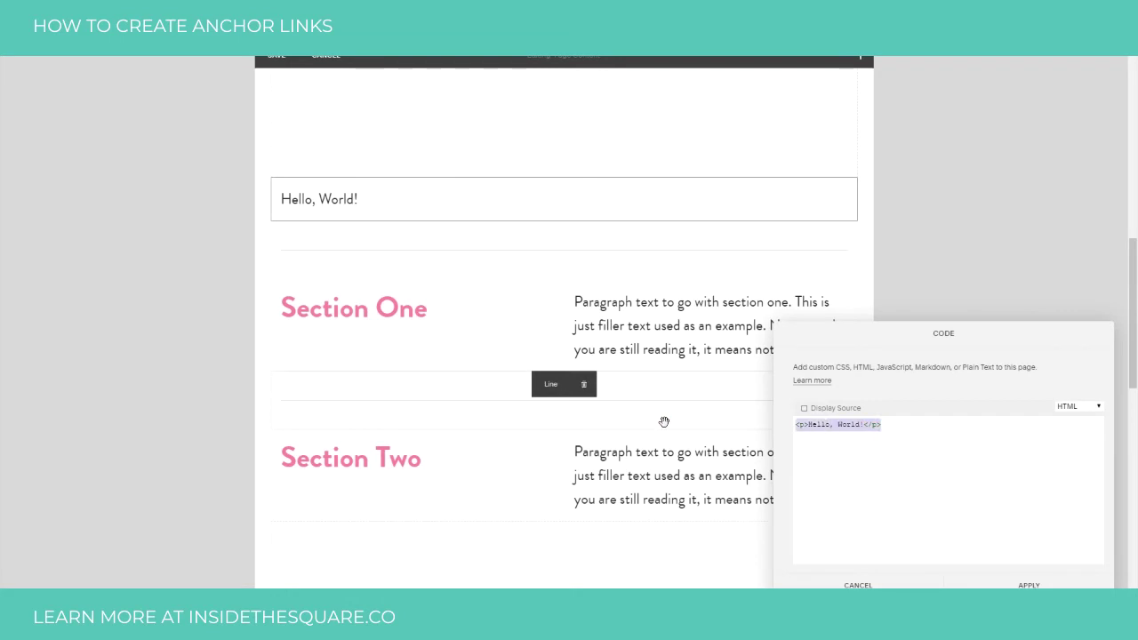
text(<div i)
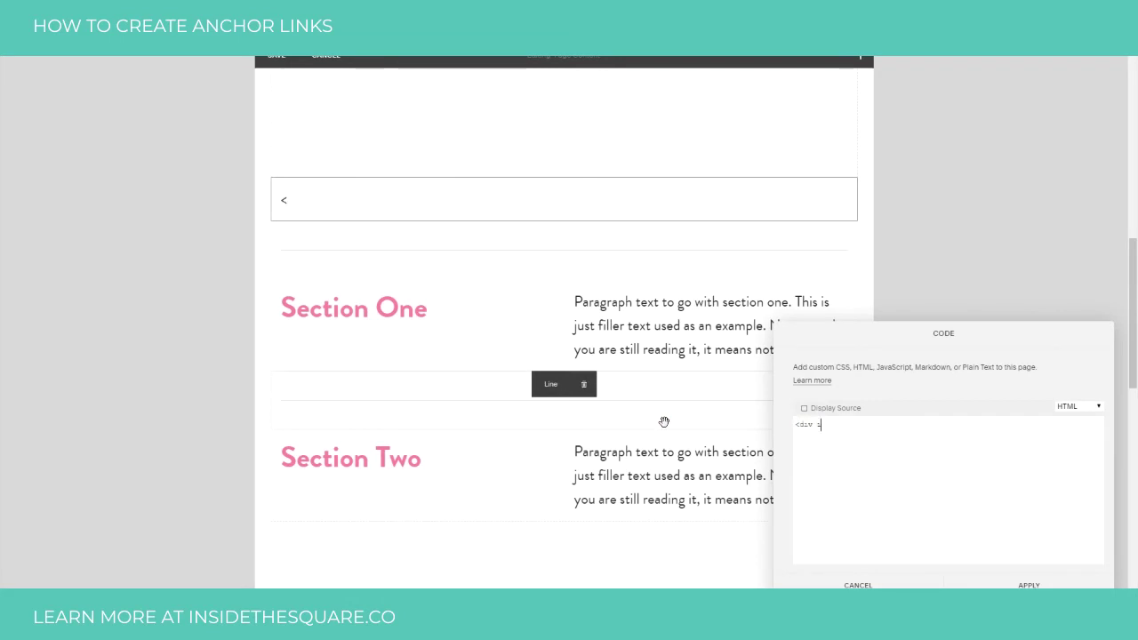
text(d="anchor")
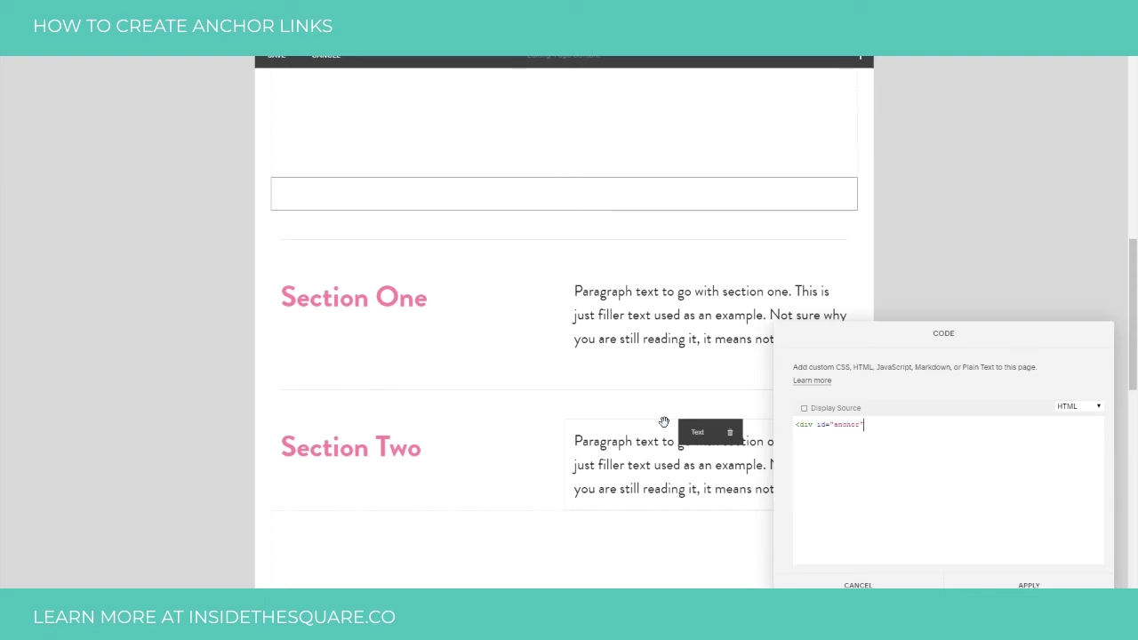
text(>)
key(Return)
drag(803, 451, 803, 447)
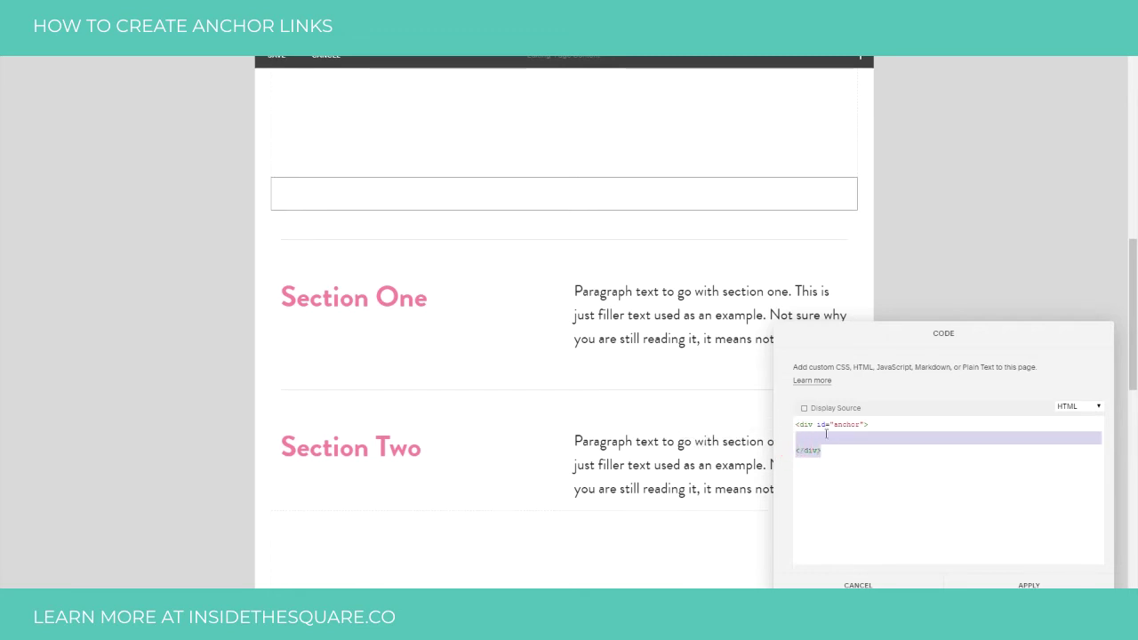
click(814, 435)
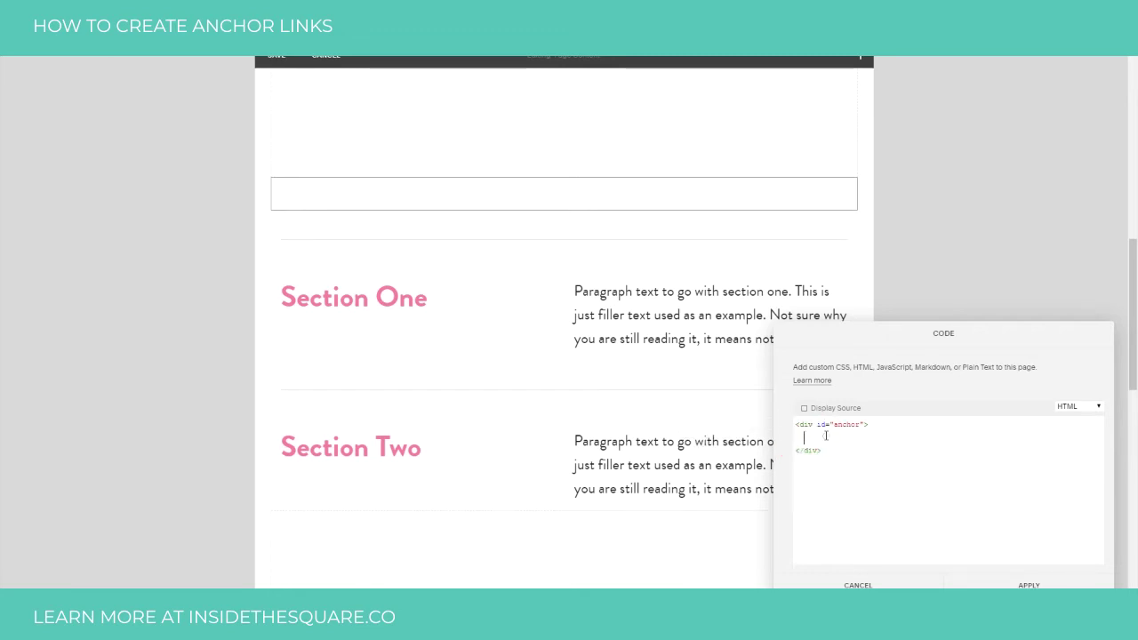
click(1054, 586)
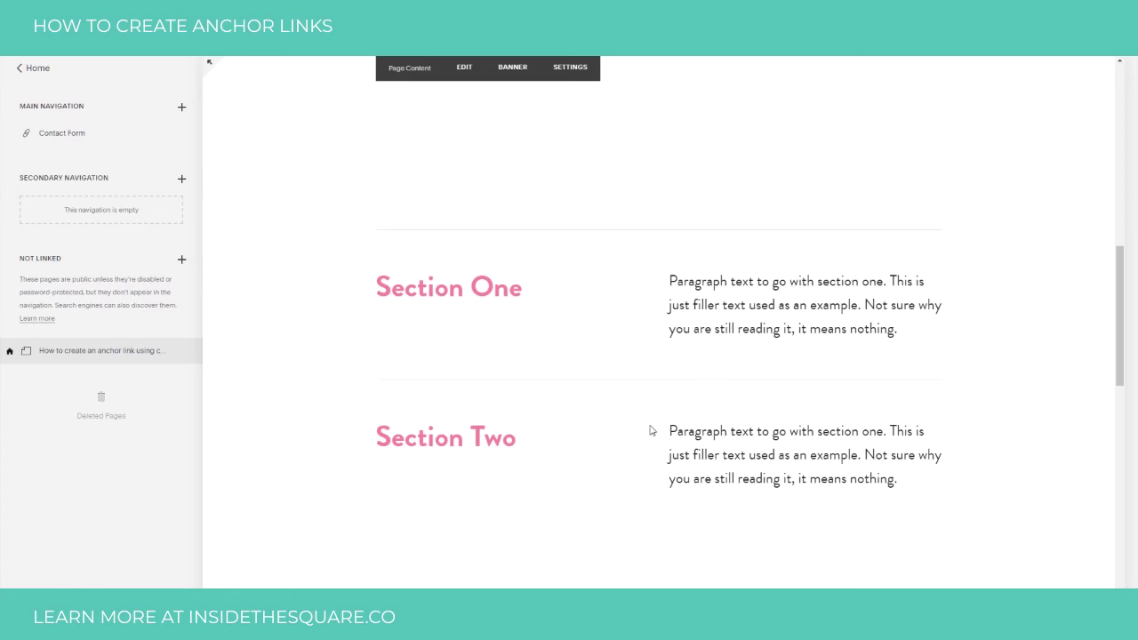
- Add a main navigation link titled "Section" with the URL #anchor, save it and test it from the site header
scroll(649, 430, up, 10)
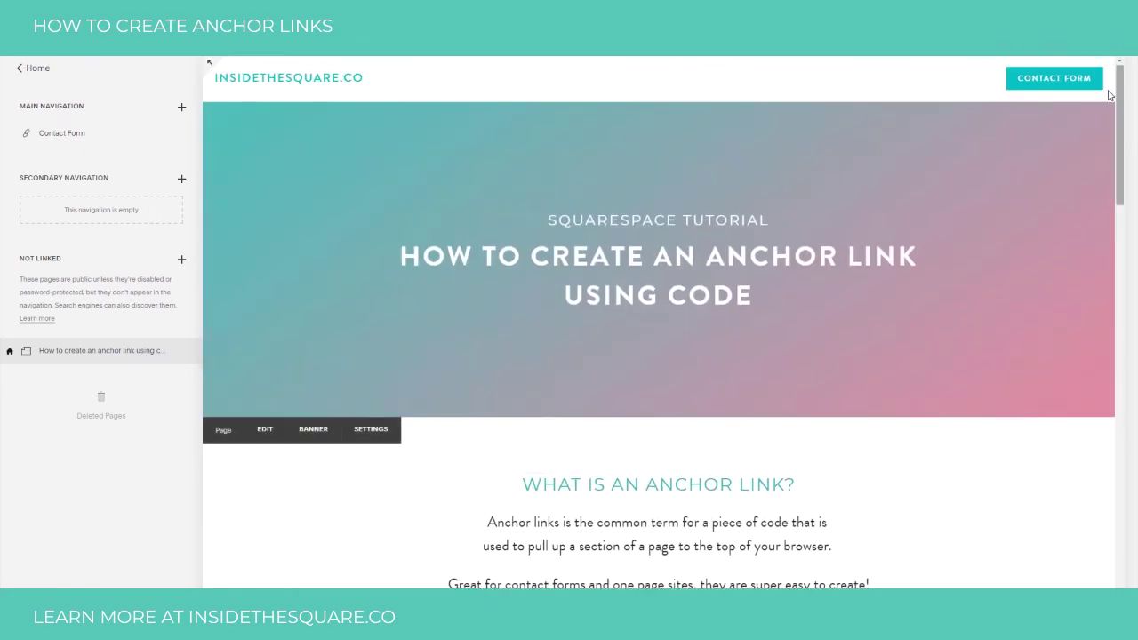
click(181, 109)
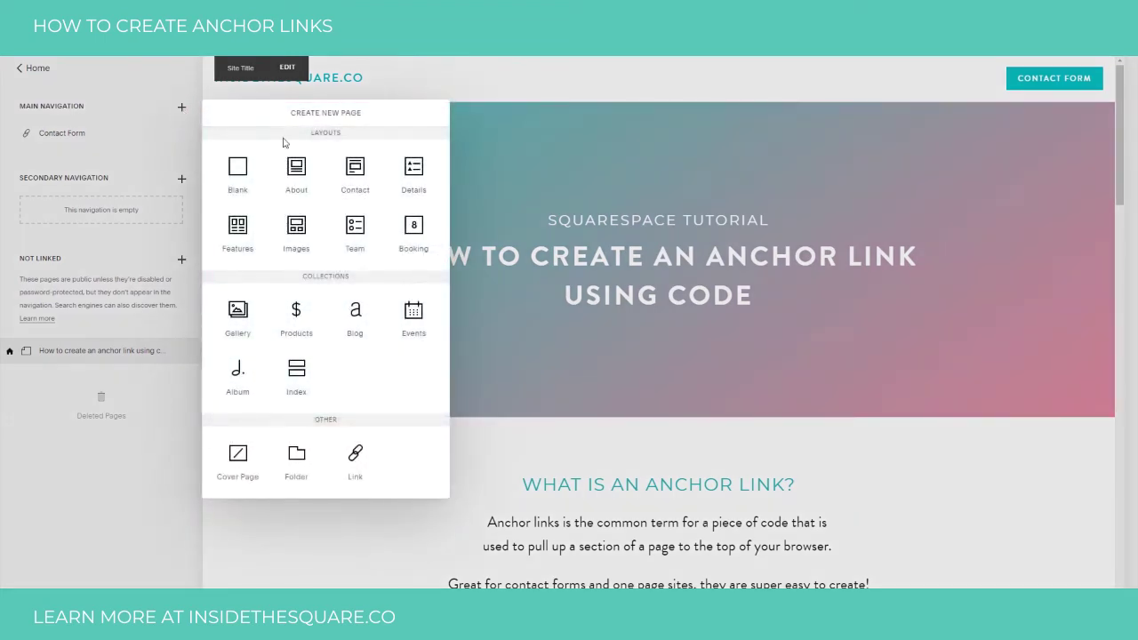
click(355, 466)
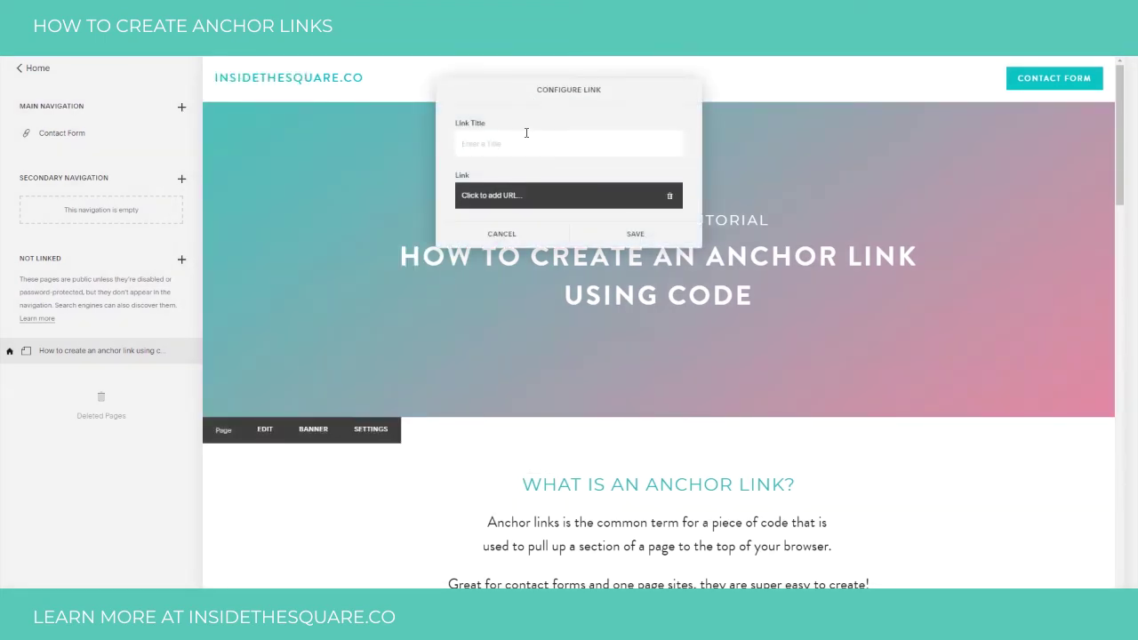
text(Section)
click(531, 195)
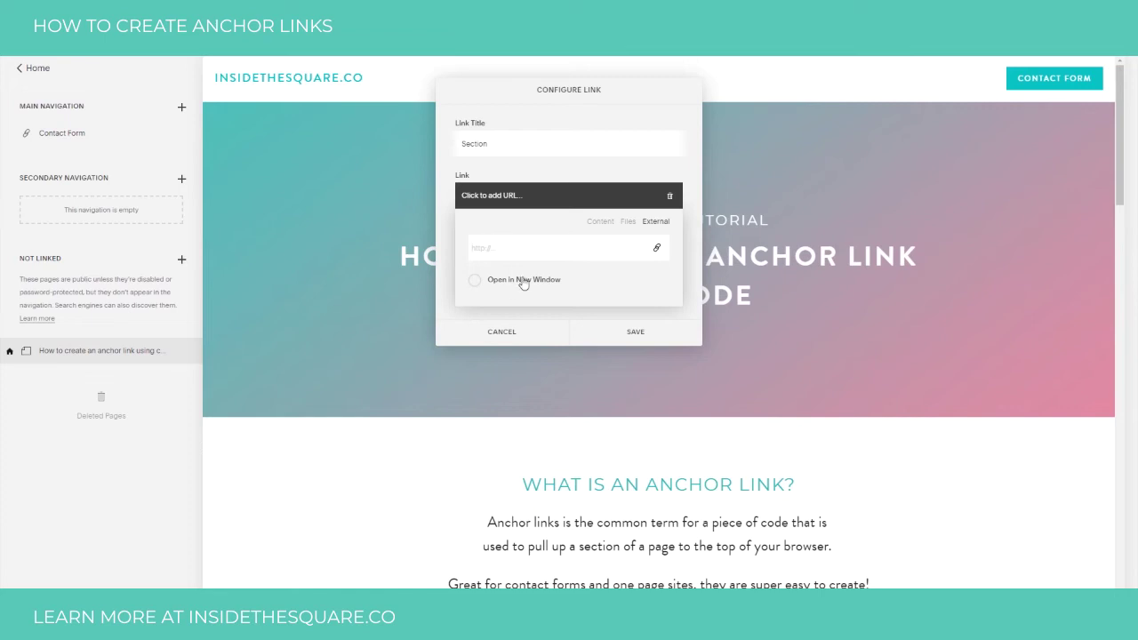
text(#anchor)
double_click(487, 248)
click(519, 249)
click(623, 332)
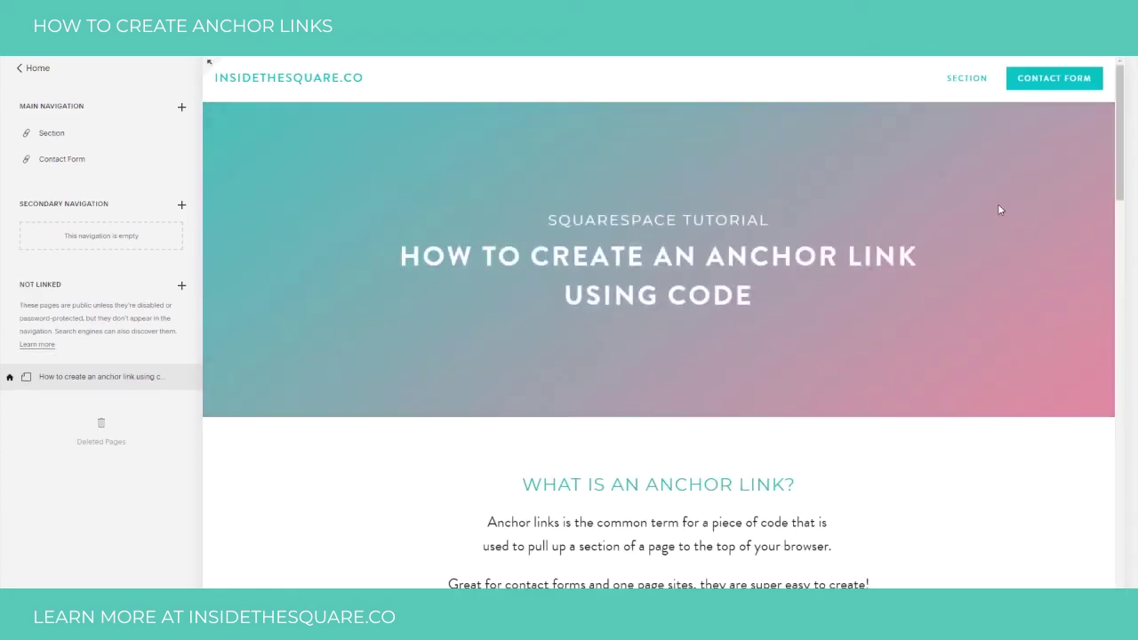
click(966, 79)
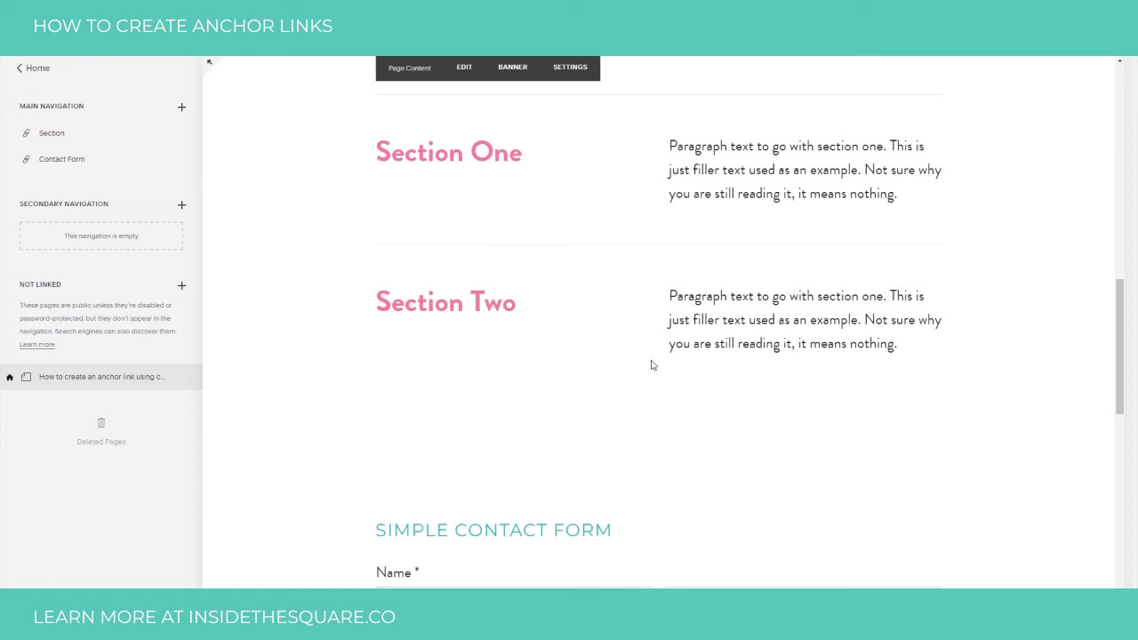
scroll(806, 329, up, 10)
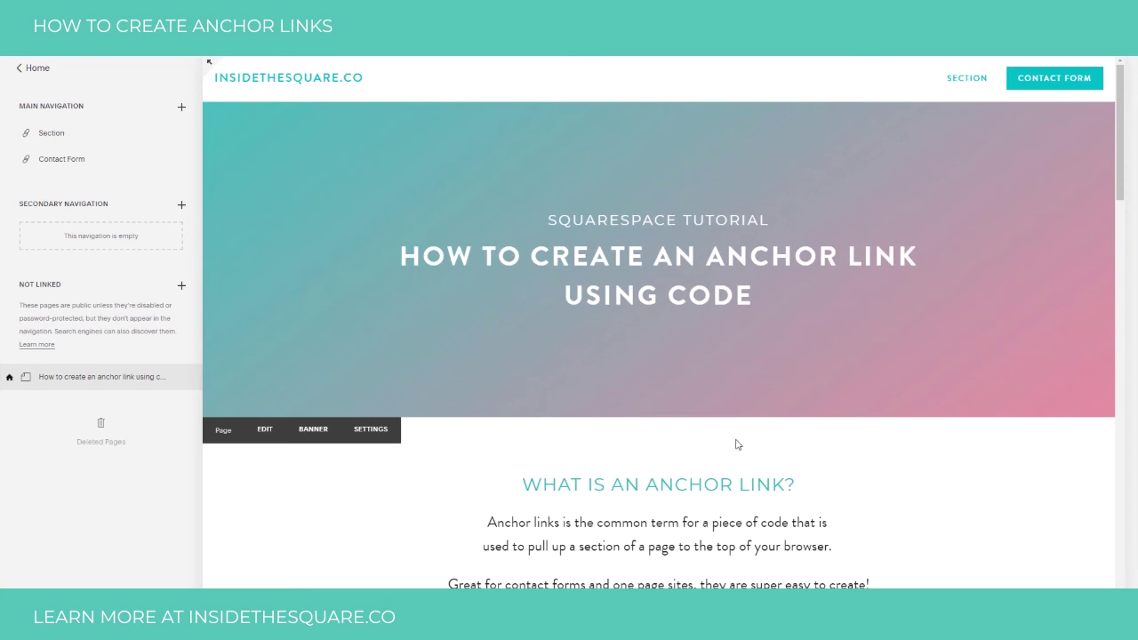
- Add a text block below the Code Breakdown heading reading "Sample text this should be the link here."
scroll(743, 440, down, 3)
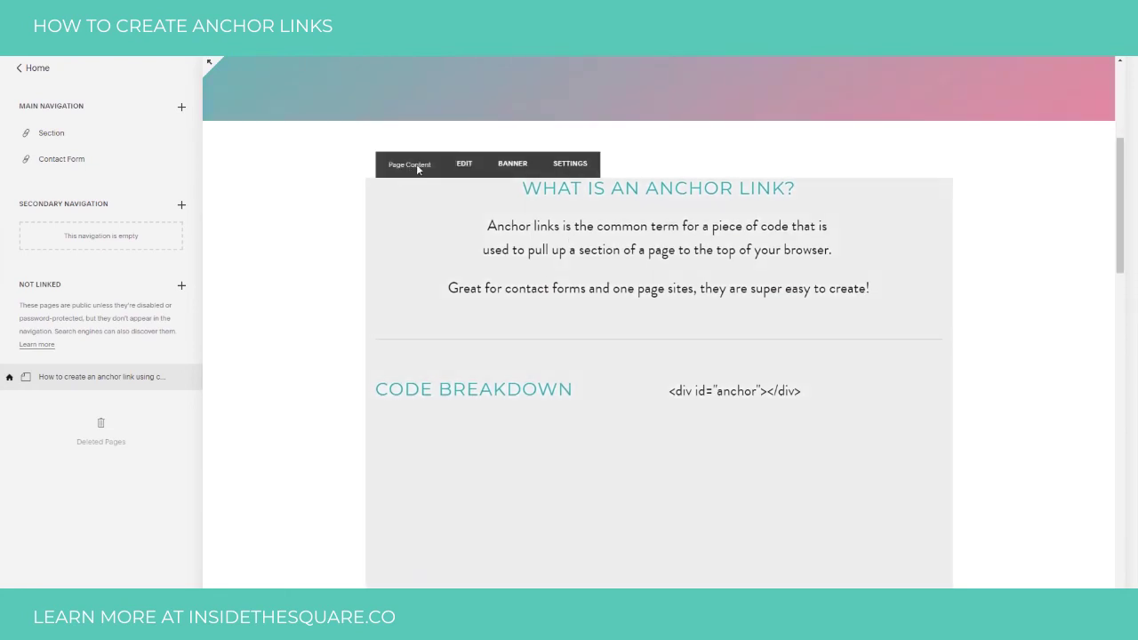
click(460, 162)
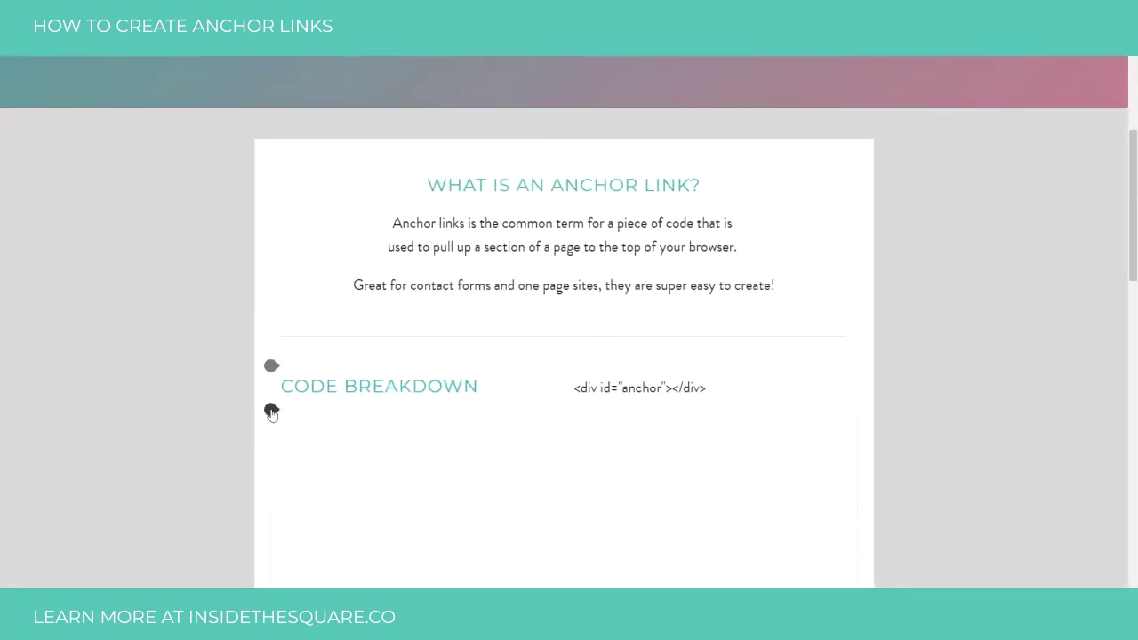
click(272, 410)
click(312, 318)
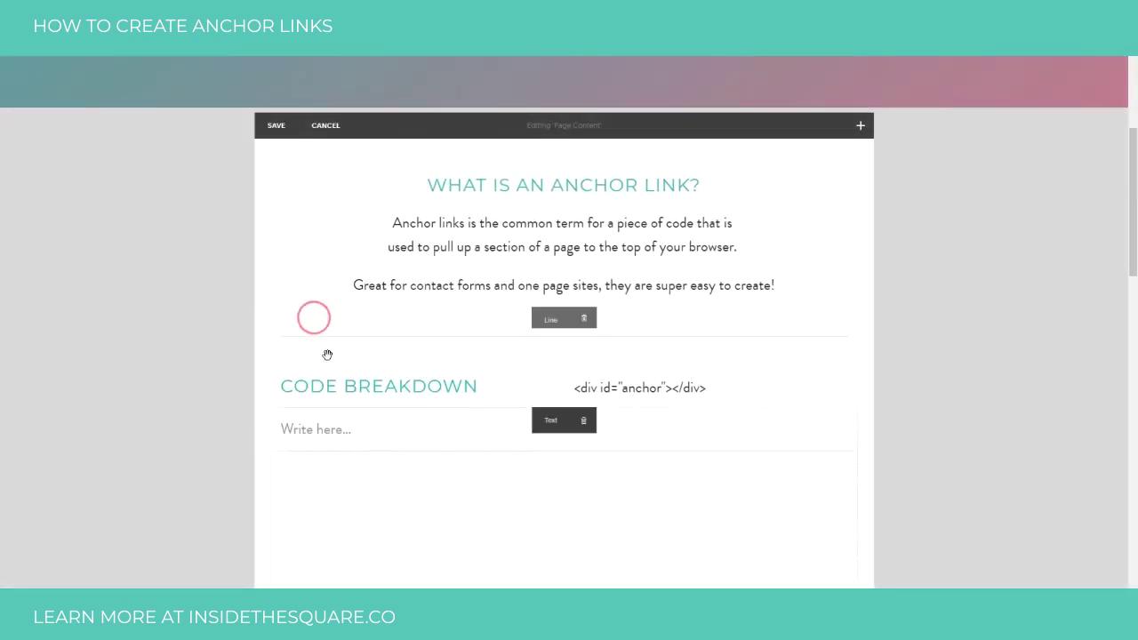
click(395, 433)
text(S)
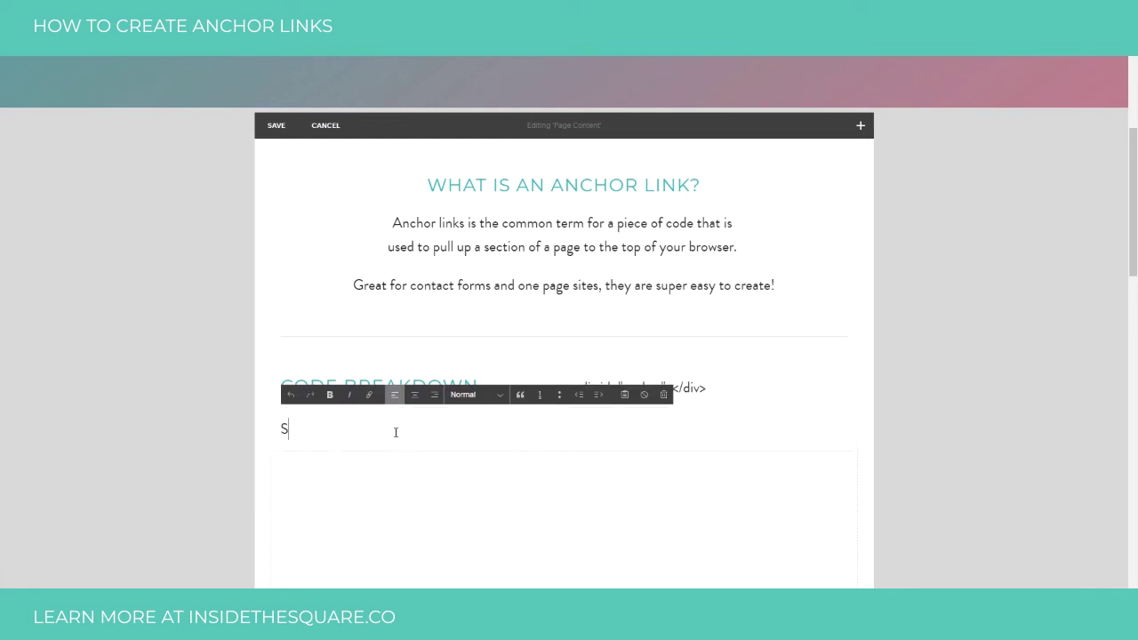
text(ample text this should be the link here.)
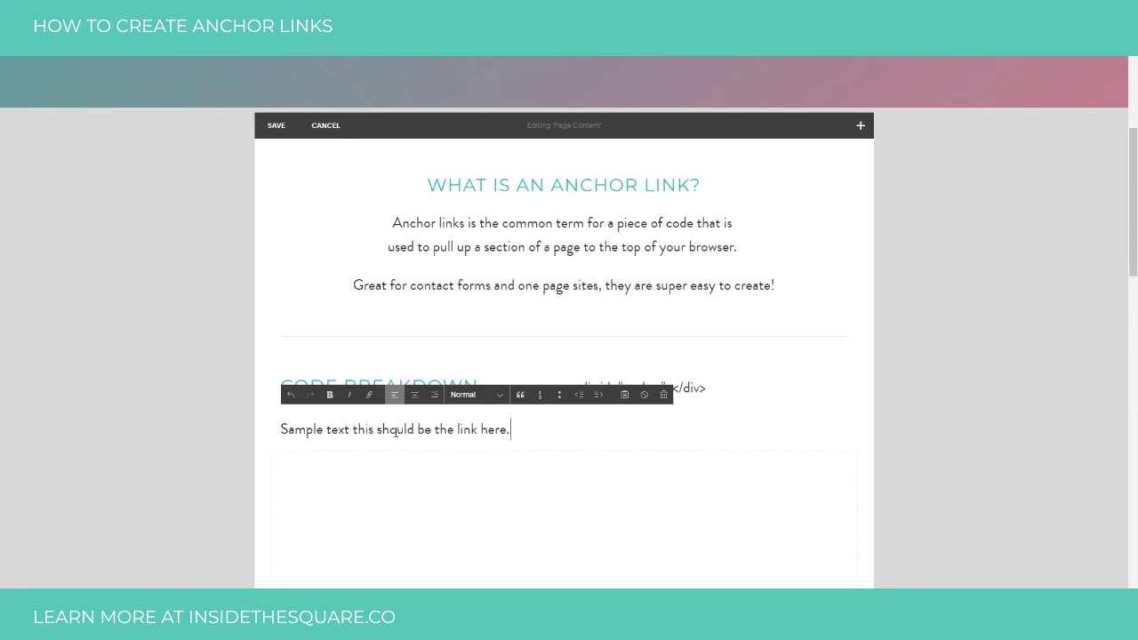
- Link the words "link here" in the sample text to the URL #anchor and save the page content
drag(456, 430, 506, 429)
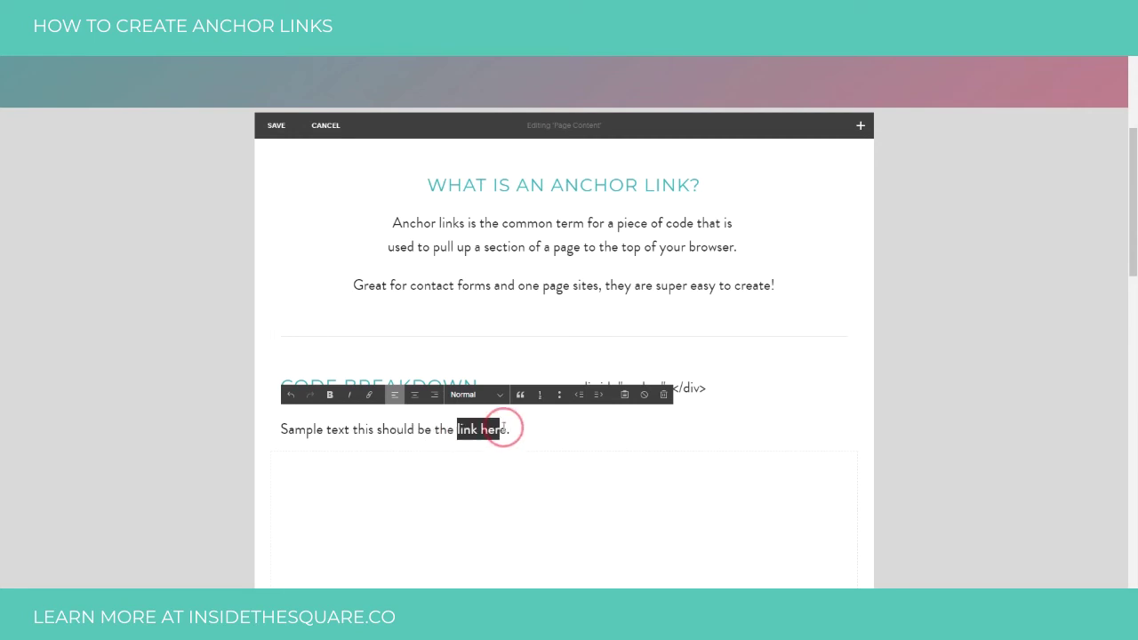
click(370, 396)
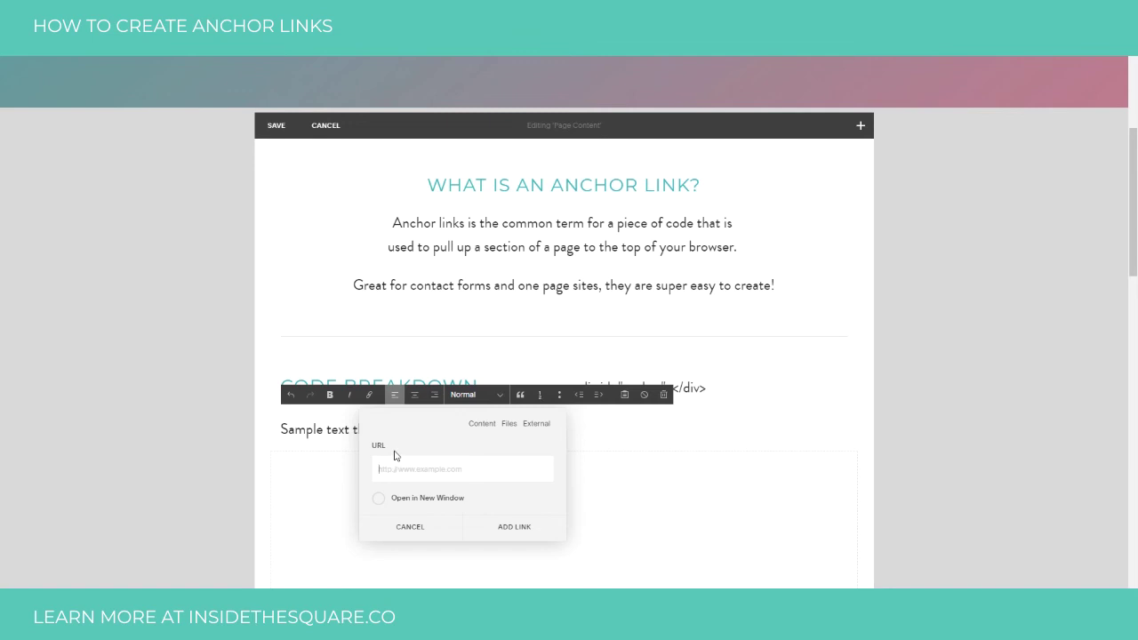
text(#anchor)
click(519, 528)
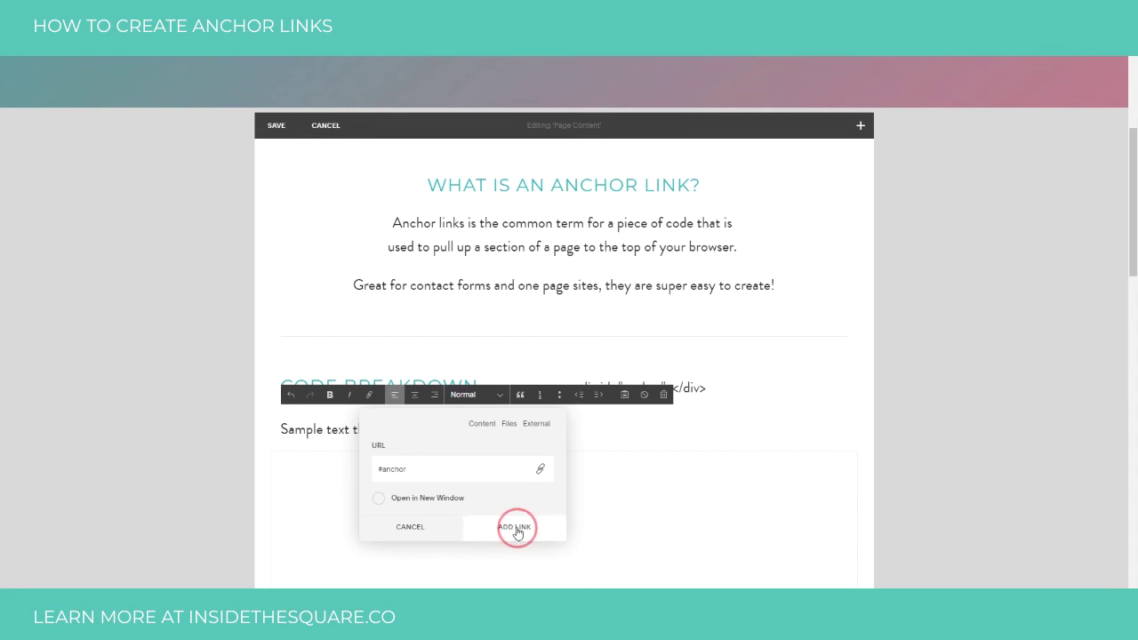
click(276, 125)
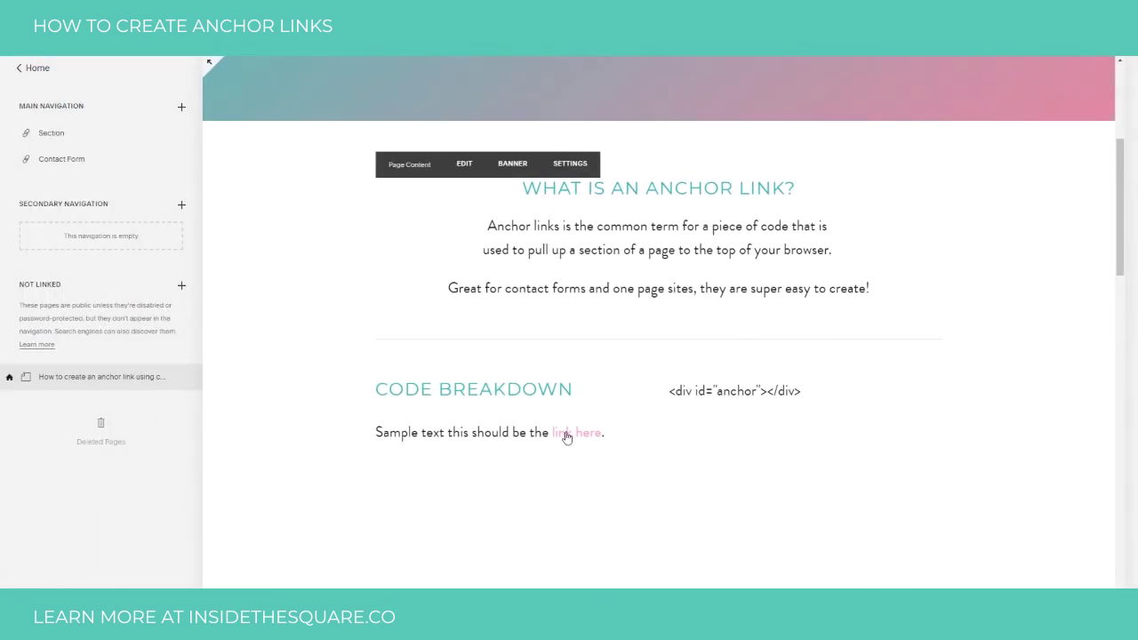
- Test the "link here" text link on the saved page, and review the anchor div code beside the Code Breakdown heading
click(567, 434)
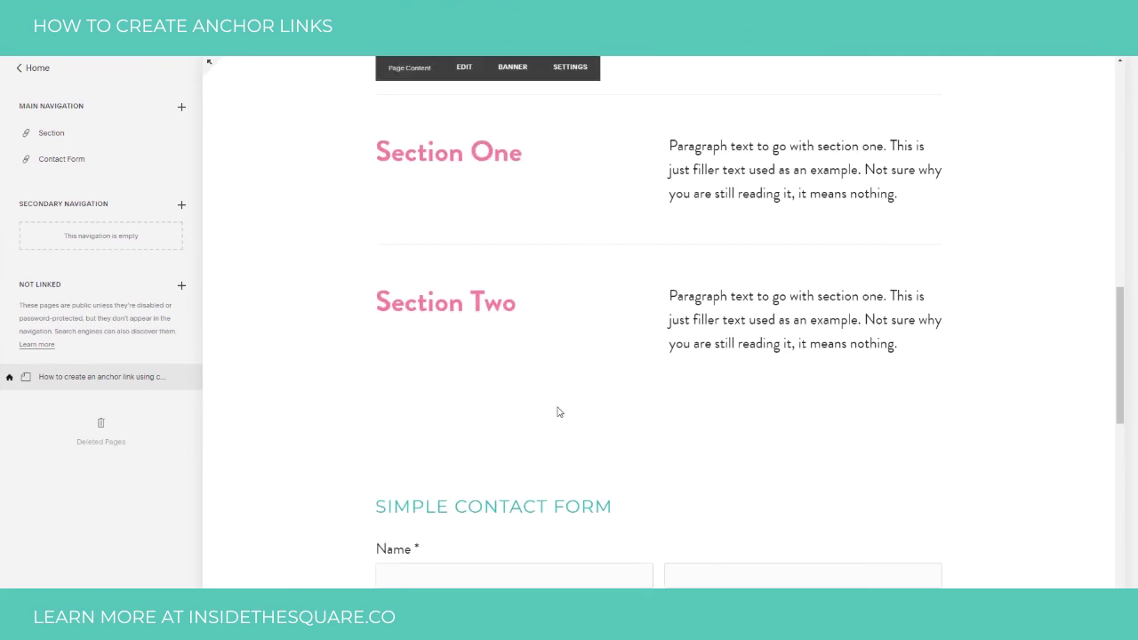
scroll(556, 412, up, 5)
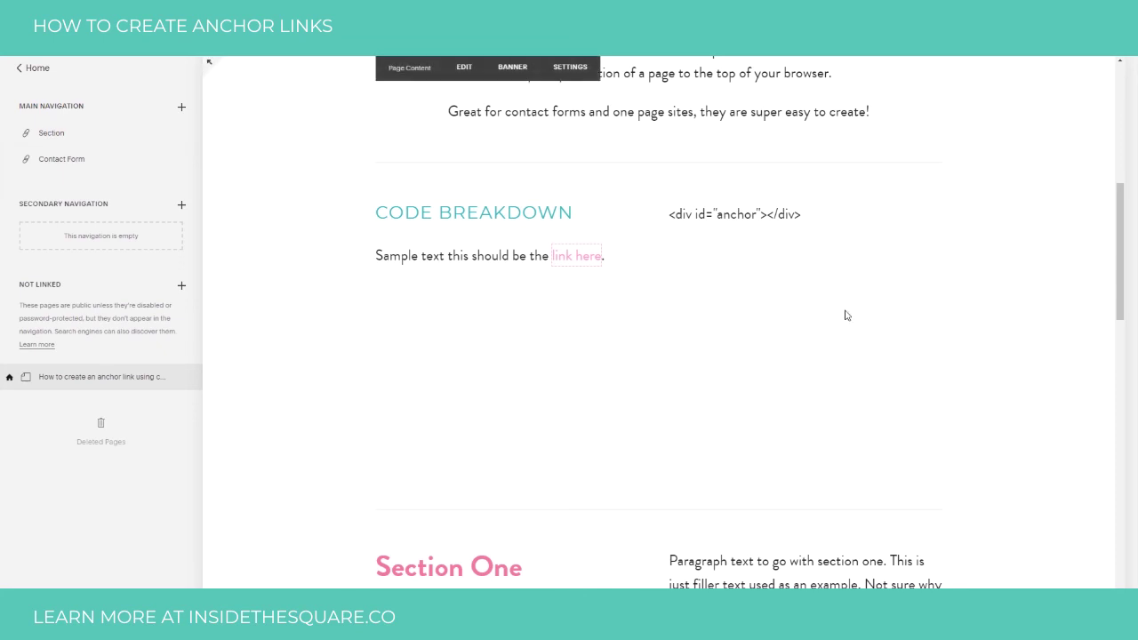
drag(716, 214, 760, 214)
click(716, 215)
scroll(786, 394, up, 5)
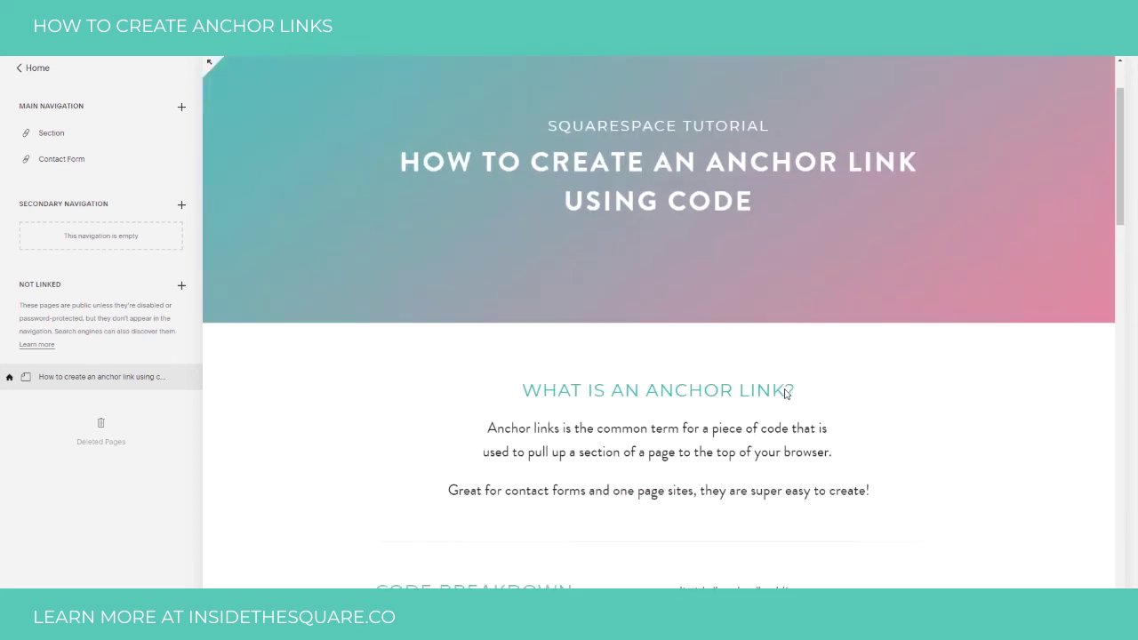